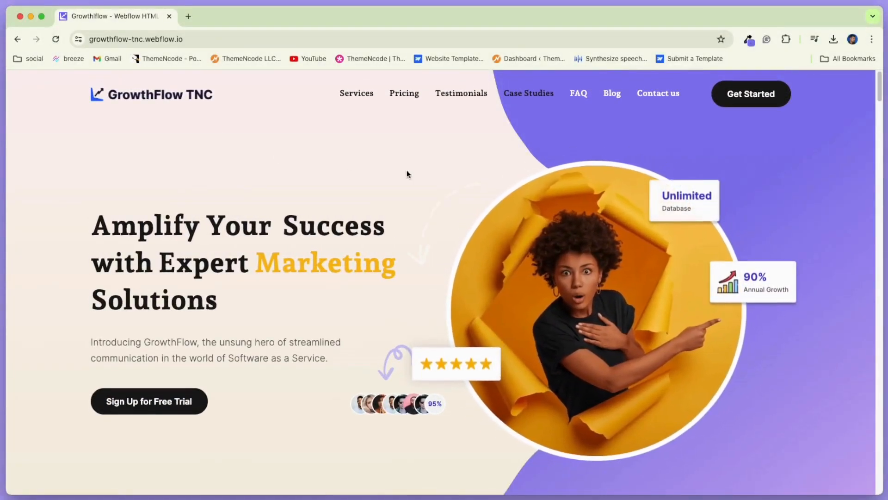
Examine the template's home page from the hero through the services, case studies and working process sections to the pricing heading.
{"action": "scroll", "coordinate": [487, 236], "scroll_direction": "down", "scroll_amount": 2}
{"action": "scroll", "coordinate": [486, 243], "scroll_direction": "down", "scroll_amount": 5}
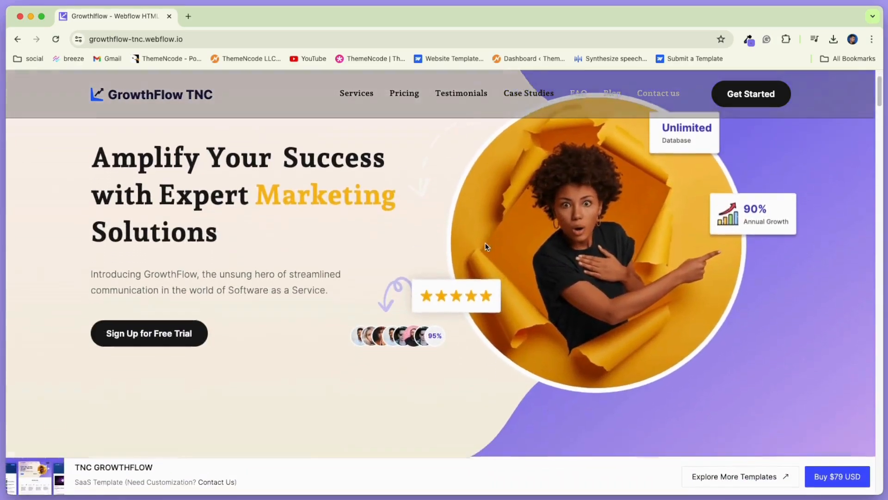
{"action": "scroll", "coordinate": [484, 253], "scroll_direction": "down", "scroll_amount": 5}
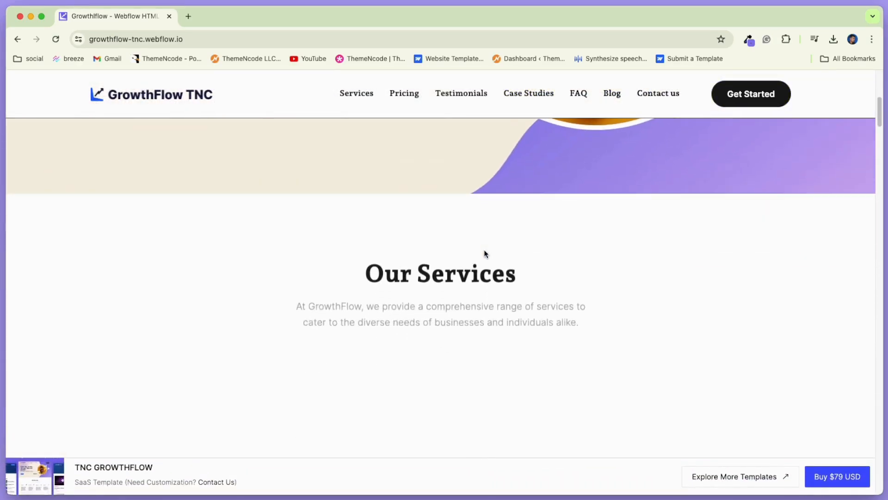
{"action": "scroll", "coordinate": [484, 251], "scroll_direction": "down", "scroll_amount": 10}
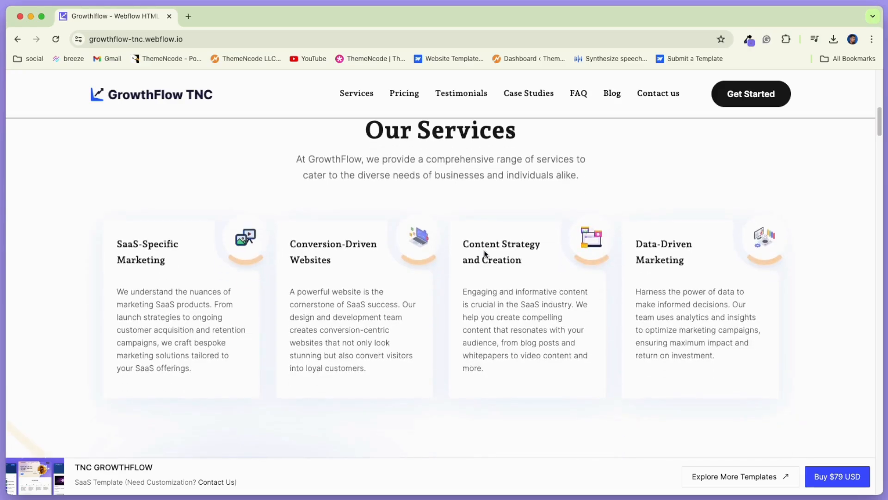
{"action": "scroll", "coordinate": [484, 254], "scroll_direction": "down", "scroll_amount": 3}
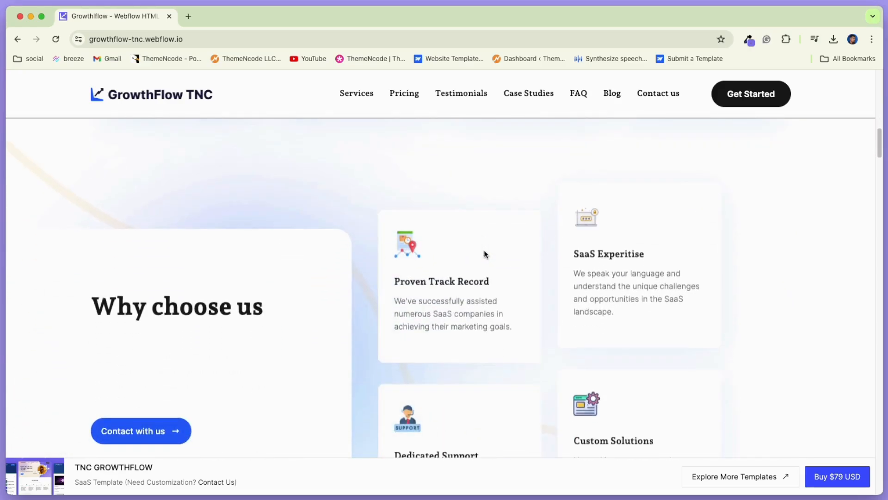
{"action": "scroll", "coordinate": [484, 250], "scroll_direction": "down", "scroll_amount": 2}
{"action": "scroll", "coordinate": [484, 251], "scroll_direction": "down", "scroll_amount": 9}
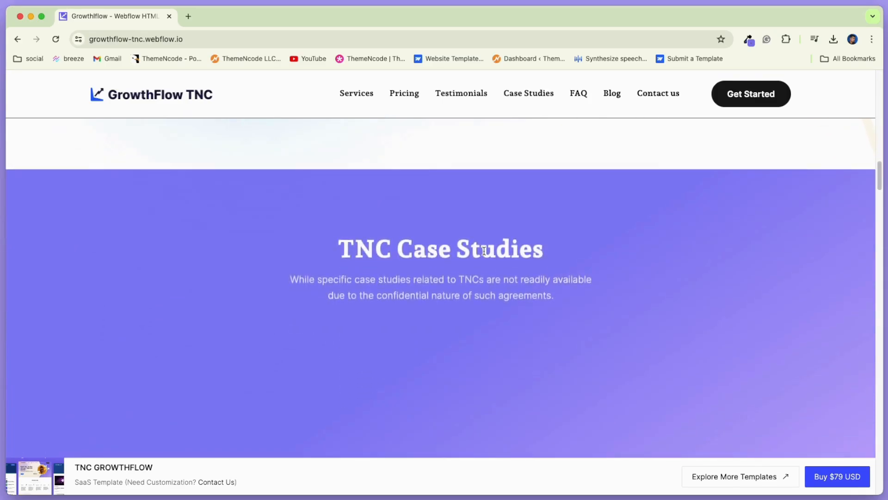
{"action": "scroll", "coordinate": [484, 253], "scroll_direction": "down", "scroll_amount": 3}
{"action": "scroll", "coordinate": [485, 254], "scroll_direction": "down", "scroll_amount": 8}
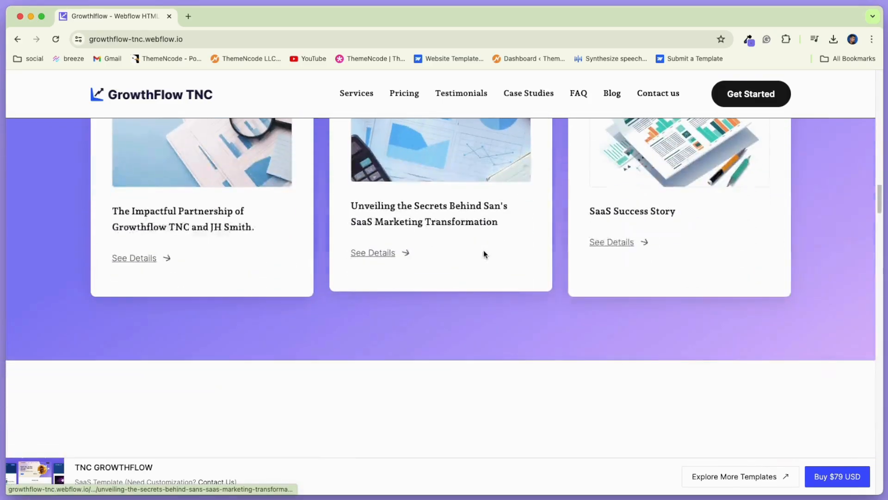
{"action": "scroll", "coordinate": [484, 254], "scroll_direction": "down", "scroll_amount": 5}
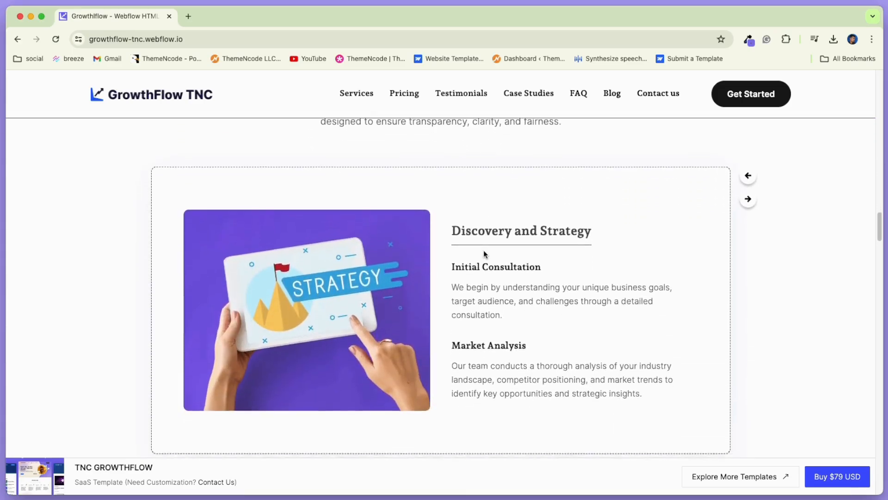
{"action": "scroll", "coordinate": [483, 253], "scroll_direction": "down", "scroll_amount": 3}
{"action": "scroll", "coordinate": [484, 253], "scroll_direction": "down", "scroll_amount": 5}
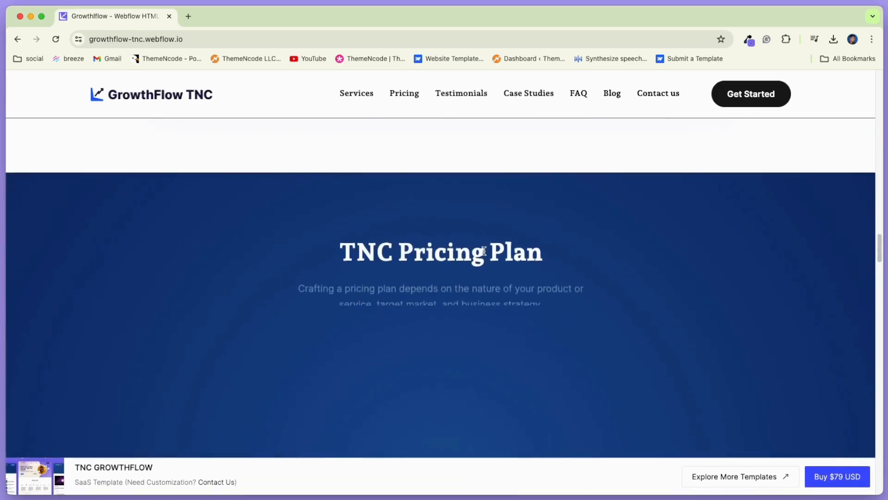
Switch the pricing plans from monthly to yearly billing and view the plan cards.
{"action": "scroll", "coordinate": [484, 253], "scroll_direction": "down", "scroll_amount": 3}
{"action": "scroll", "coordinate": [484, 254], "scroll_direction": "down", "scroll_amount": 2}
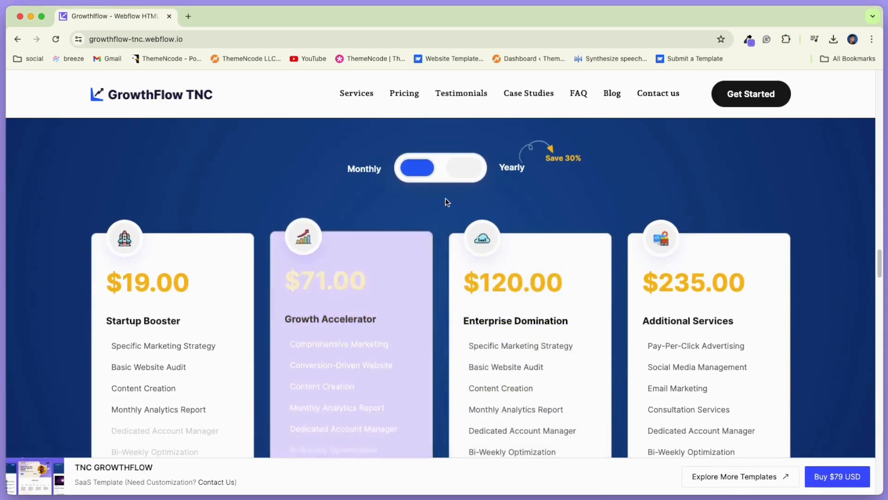
{"action": "left_click", "coordinate": [465, 174]}
{"action": "scroll", "coordinate": [494, 199], "scroll_direction": "down", "scroll_amount": 8}
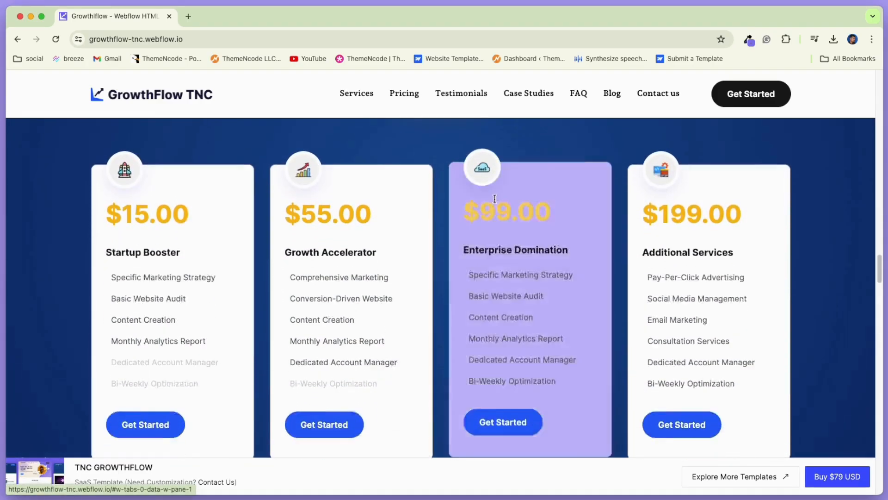
Examine the rest of the home page, from the team and awards sections through testimonials, FAQ and blog to the footer.
{"action": "scroll", "coordinate": [487, 216], "scroll_direction": "down", "scroll_amount": 5}
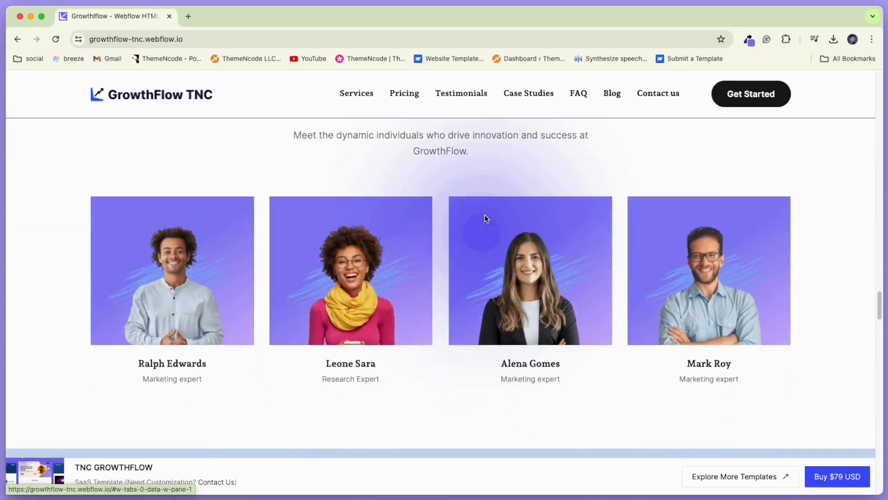
{"action": "scroll", "coordinate": [476, 234], "scroll_direction": "down", "scroll_amount": 2}
{"action": "scroll", "coordinate": [452, 281], "scroll_direction": "down", "scroll_amount": 5}
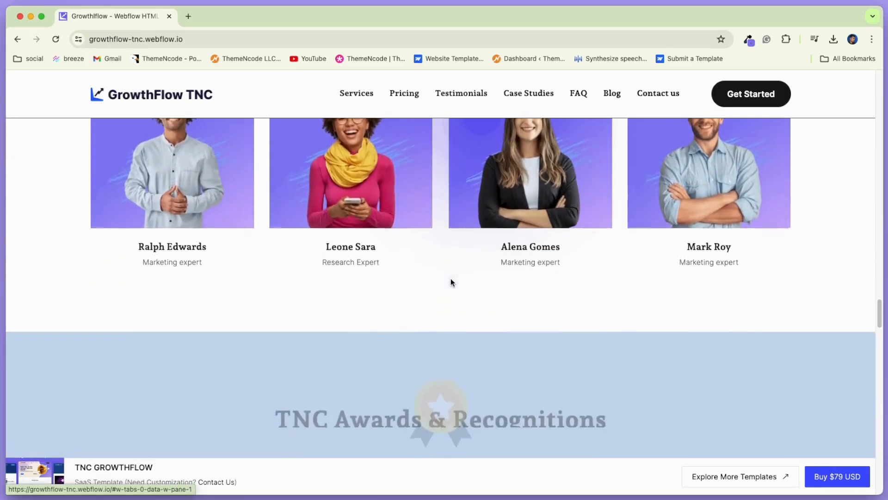
{"action": "scroll", "coordinate": [452, 281], "scroll_direction": "down", "scroll_amount": 5}
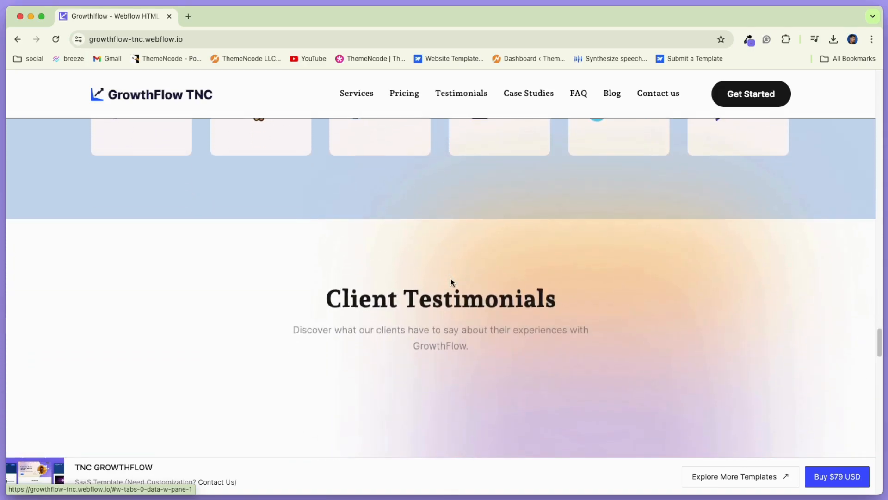
{"action": "scroll", "coordinate": [452, 282], "scroll_direction": "down", "scroll_amount": 4}
{"action": "scroll", "coordinate": [452, 281], "scroll_direction": "down", "scroll_amount": 1}
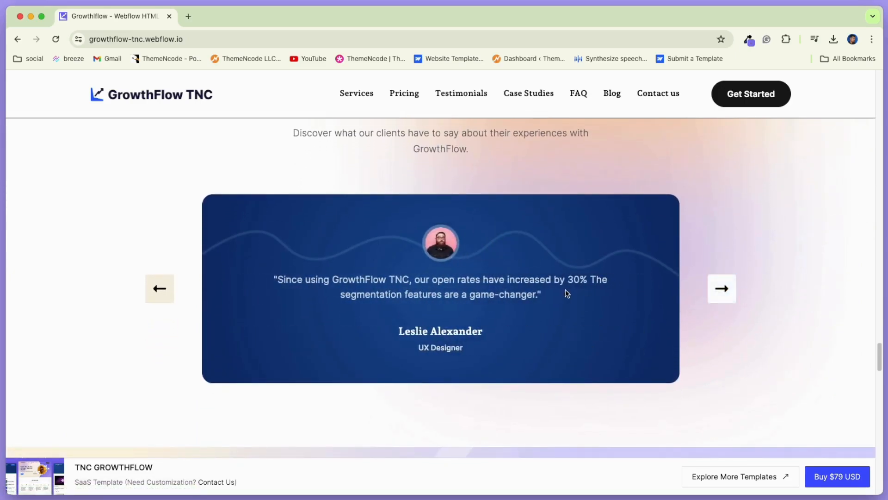
{"action": "scroll", "coordinate": [552, 293], "scroll_direction": "down", "scroll_amount": 5}
{"action": "scroll", "coordinate": [490, 293], "scroll_direction": "down", "scroll_amount": 3}
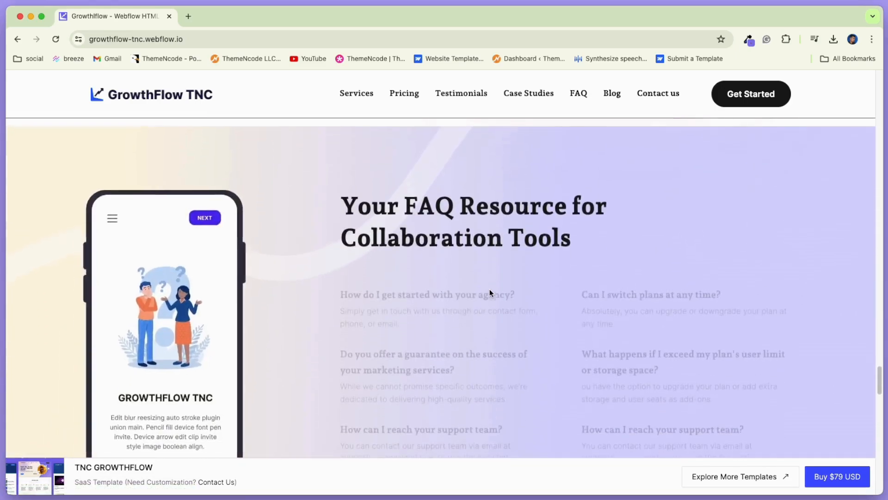
{"action": "scroll", "coordinate": [489, 293], "scroll_direction": "down", "scroll_amount": 1}
{"action": "scroll", "coordinate": [490, 294], "scroll_direction": "down", "scroll_amount": 10}
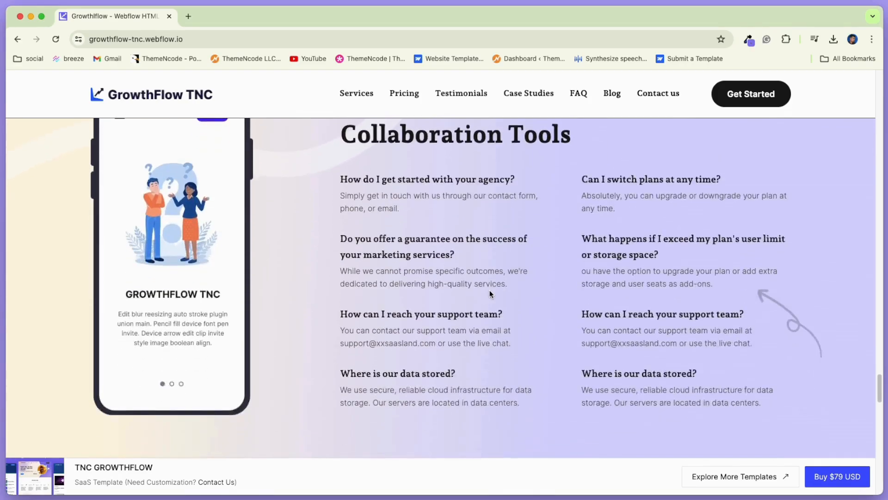
{"action": "scroll", "coordinate": [490, 295], "scroll_direction": "down", "scroll_amount": 5}
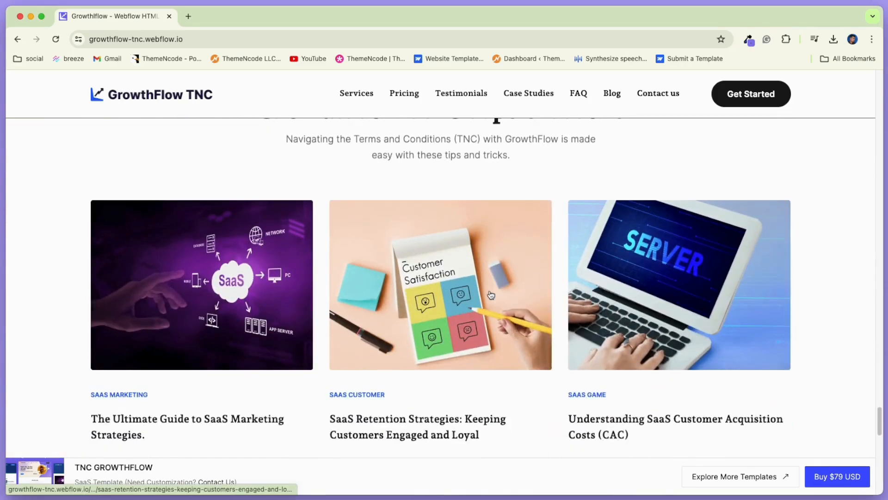
{"action": "scroll", "coordinate": [491, 295], "scroll_direction": "down", "scroll_amount": 7}
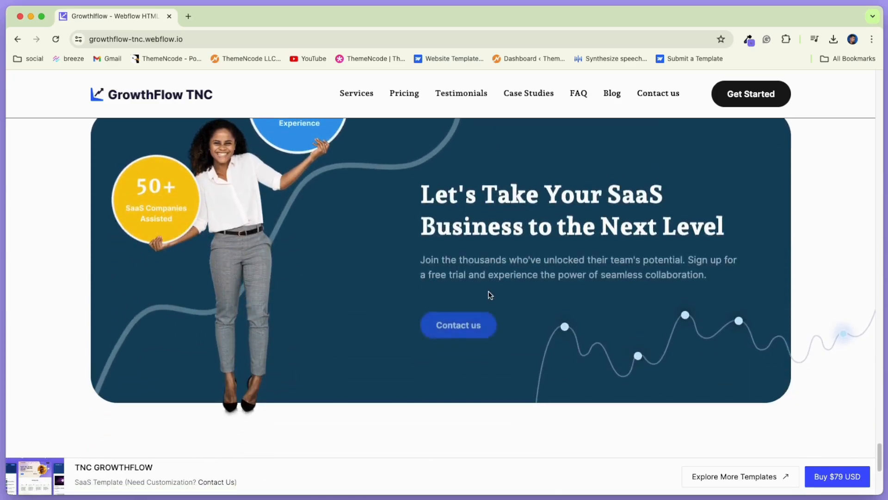
{"action": "scroll", "coordinate": [491, 295], "scroll_direction": "down", "scroll_amount": 5}
{"action": "scroll", "coordinate": [491, 294], "scroll_direction": "down", "scroll_amount": 2}
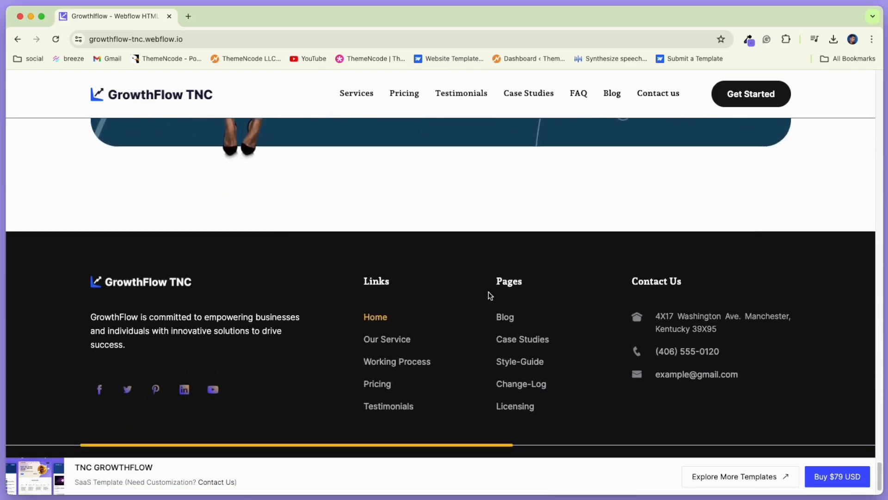
Open the Contact us page and review its office details and Get in touch form.
{"action": "left_click", "coordinate": [653, 94]}
{"action": "scroll", "coordinate": [568, 217], "scroll_direction": "down", "scroll_amount": 5}
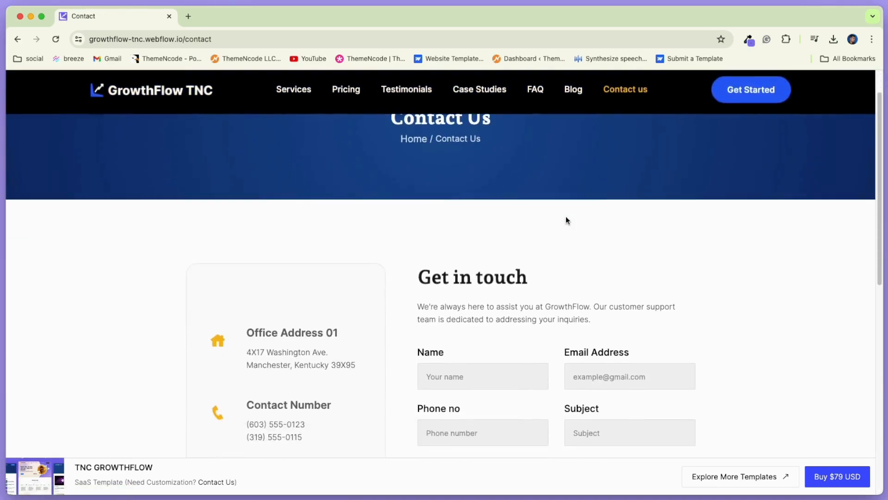
{"action": "scroll", "coordinate": [565, 221], "scroll_direction": "down", "scroll_amount": 5}
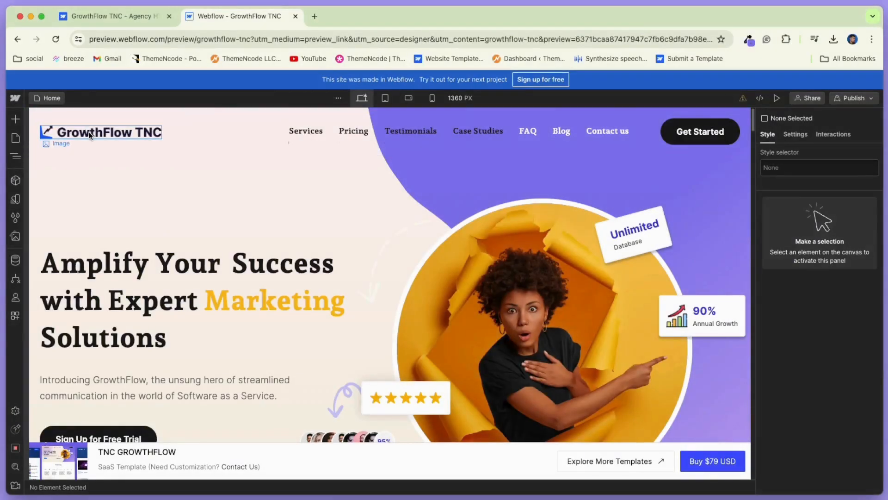
View the site's list of static, CMS collection and utility pages in the Webflow Designer.
{"action": "left_click", "coordinate": [15, 139]}
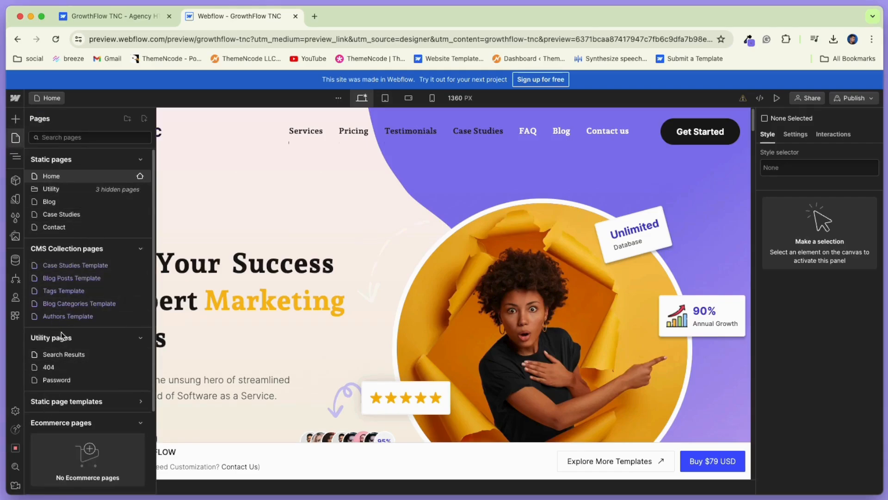
{"action": "left_click", "coordinate": [16, 139]}
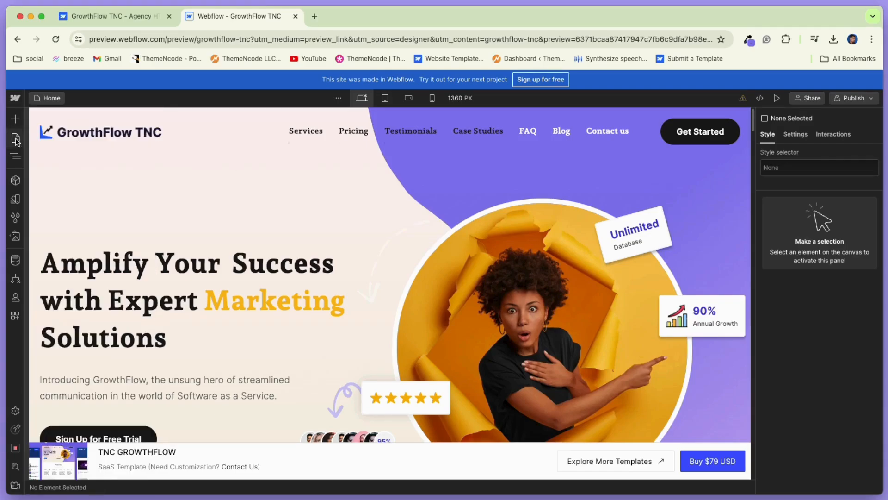
Review the navbar logo's image settings and the image assets available to replace it, leaving the logo as it is.
{"action": "double_click", "coordinate": [79, 132]}
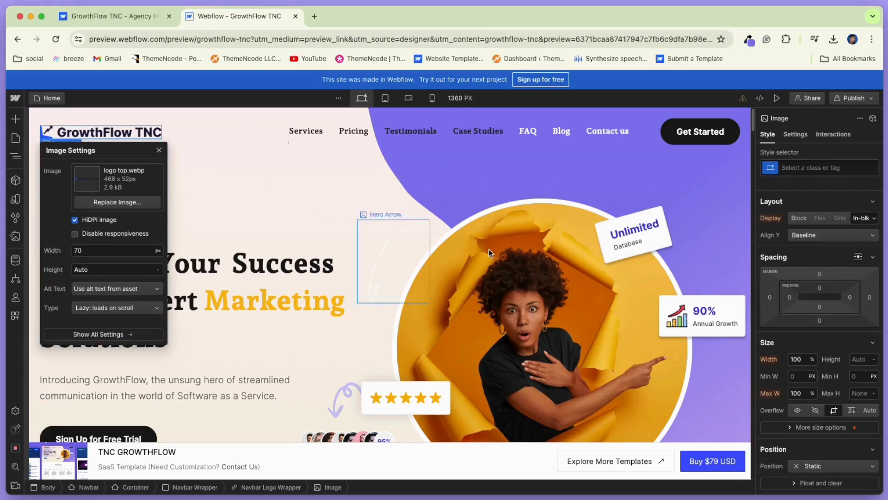
{"action": "left_click", "coordinate": [796, 134]}
{"action": "scroll", "coordinate": [858, 250], "scroll_direction": "down", "scroll_amount": 2}
{"action": "scroll", "coordinate": [858, 250], "scroll_direction": "down", "scroll_amount": 4}
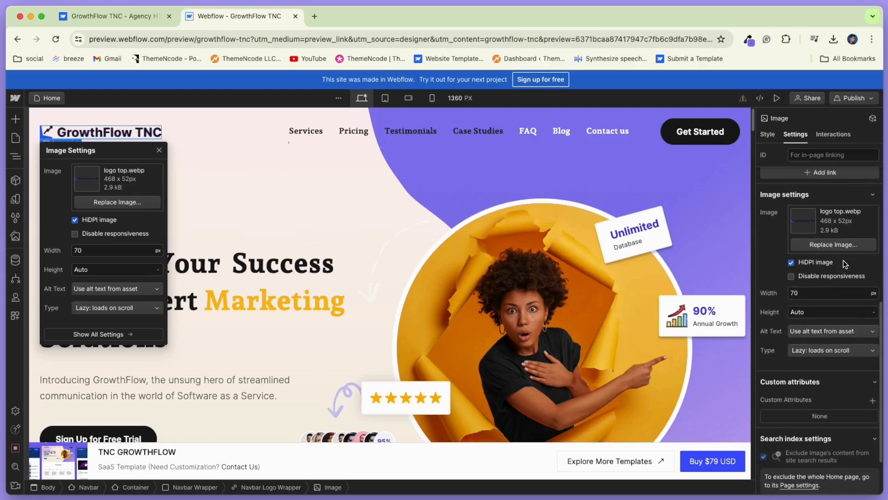
{"action": "left_click", "coordinate": [834, 244]}
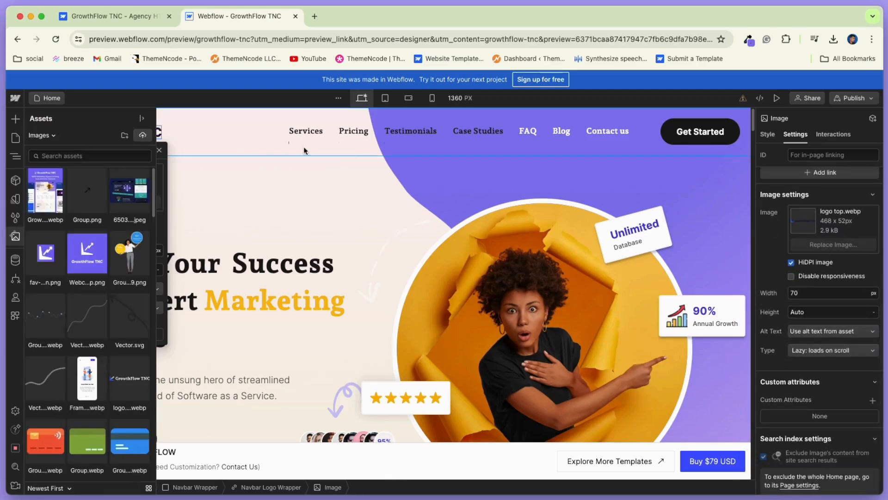
{"action": "left_click", "coordinate": [248, 177]}
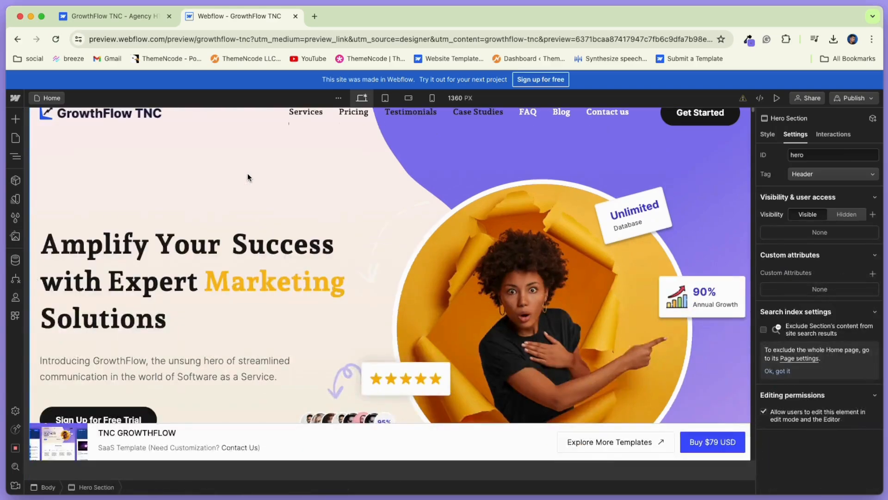
Review the Services navigation link's settings and change its text to "home".
{"action": "left_click", "coordinate": [308, 112]}
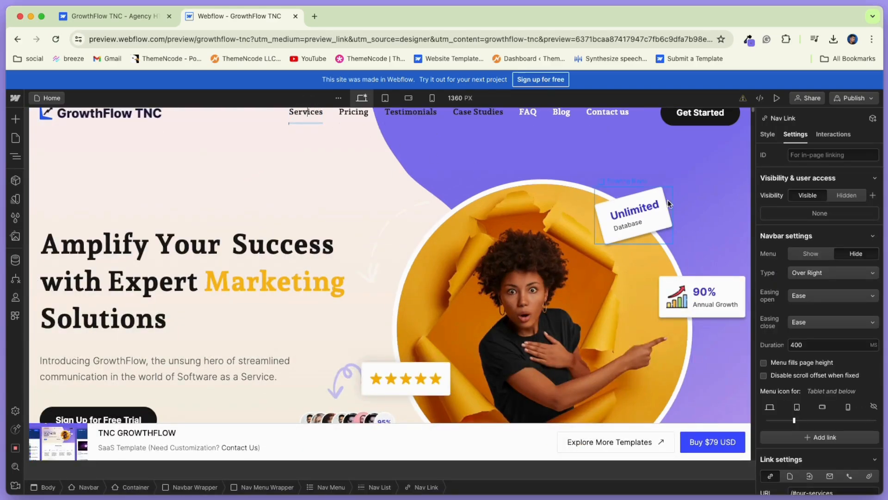
{"action": "scroll", "coordinate": [777, 226], "scroll_direction": "down", "scroll_amount": 5}
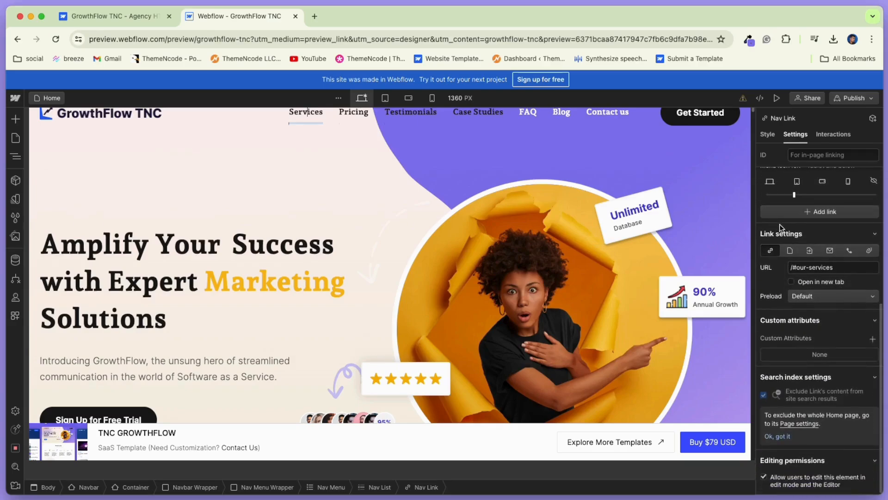
{"action": "double_click", "coordinate": [306, 111]}
{"action": "type", "text": "home"}
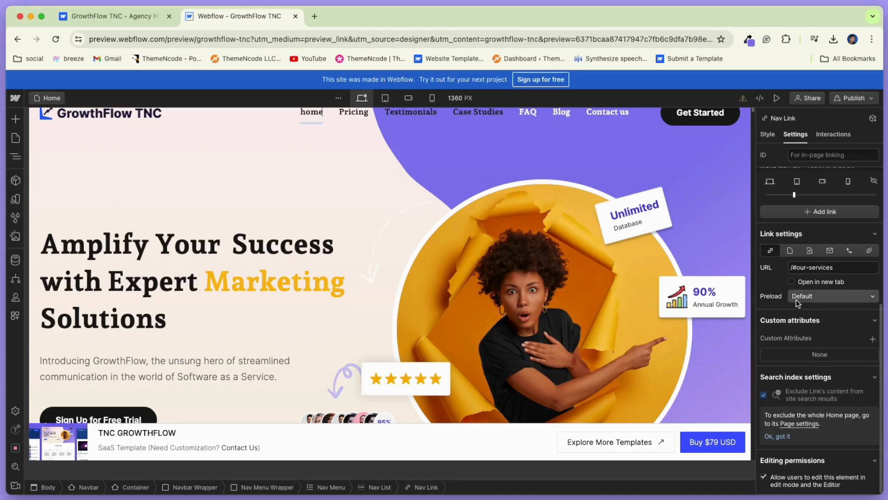
{"action": "left_click", "coordinate": [459, 229]}
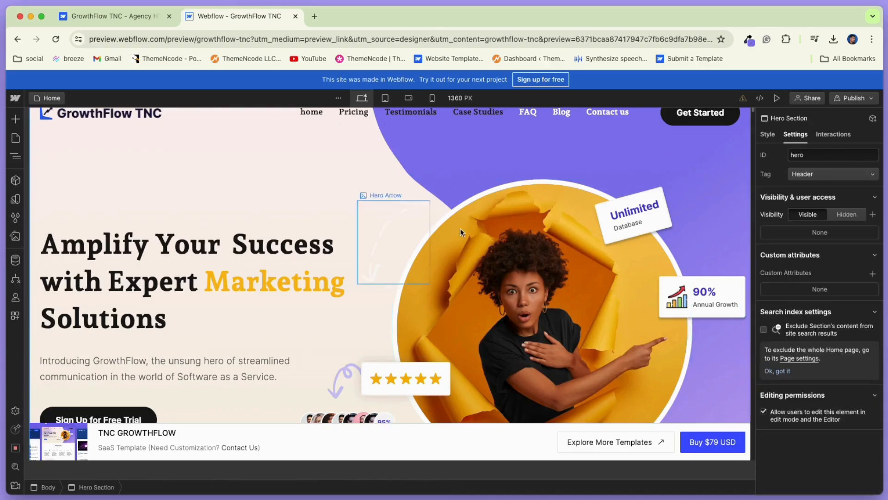
Bring up the image assets for replacing the round hero image.
{"action": "left_click", "coordinate": [532, 289]}
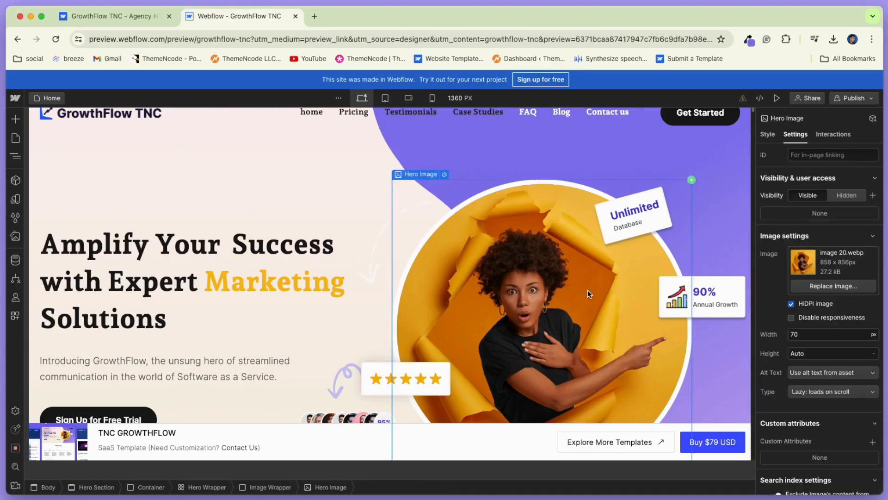
{"action": "left_click", "coordinate": [829, 286]}
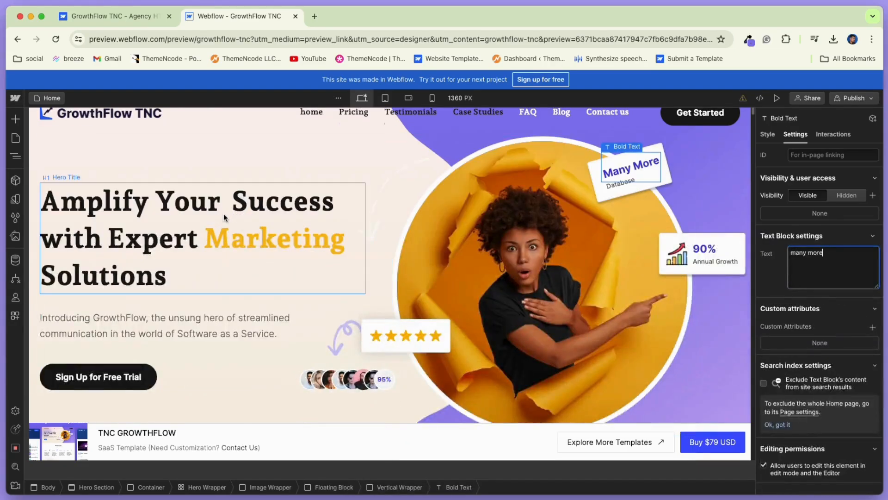
Change the hero heading to "Welcome to ThemeNcode LLC" and the paragraph below it to "Hello, this is for learning.".
{"action": "left_click", "coordinate": [224, 213]}
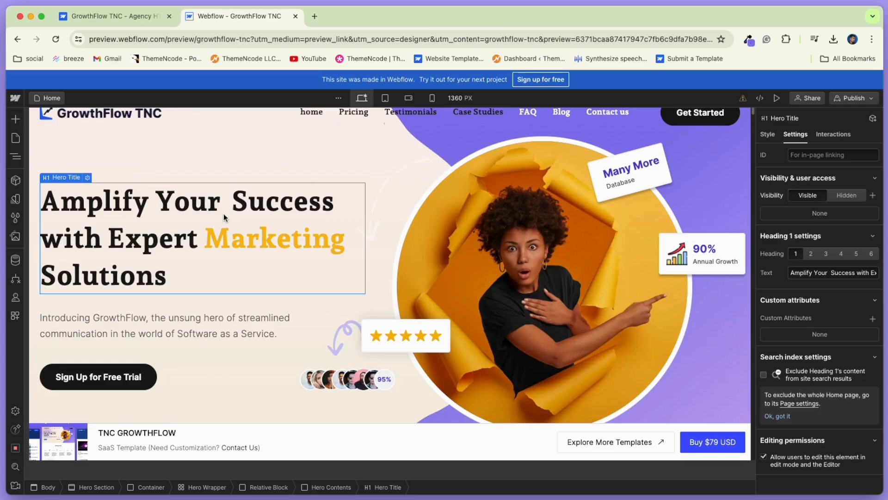
{"action": "triple_click", "coordinate": [811, 273]}
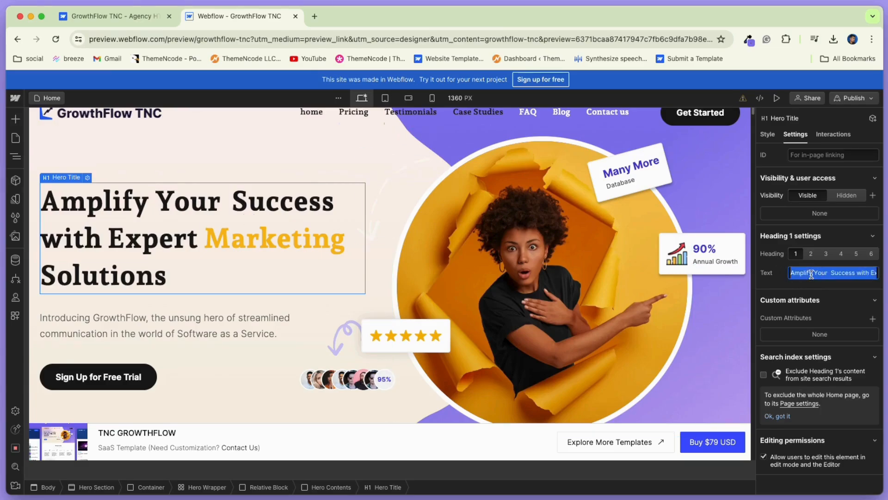
{"action": "type", "text": "Welcome to ThemeNcode LLC"}
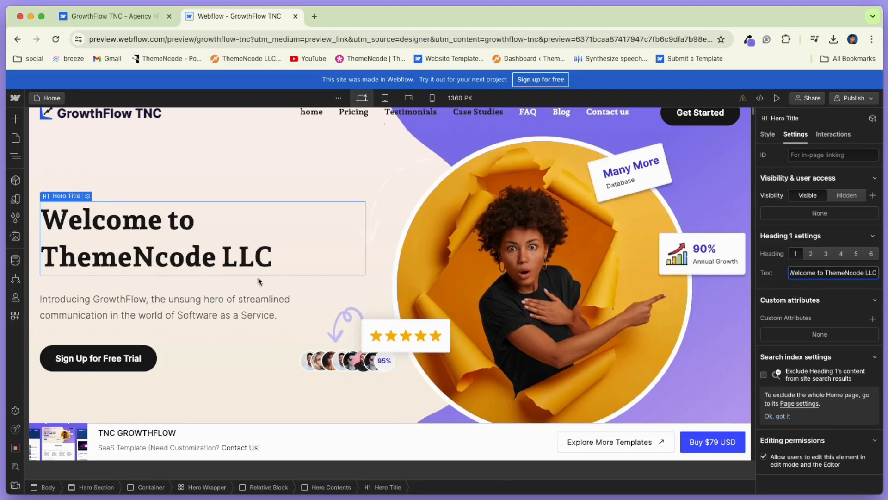
{"action": "left_click", "coordinate": [217, 304]}
{"action": "type", "text": "Hello, this is for learning."}
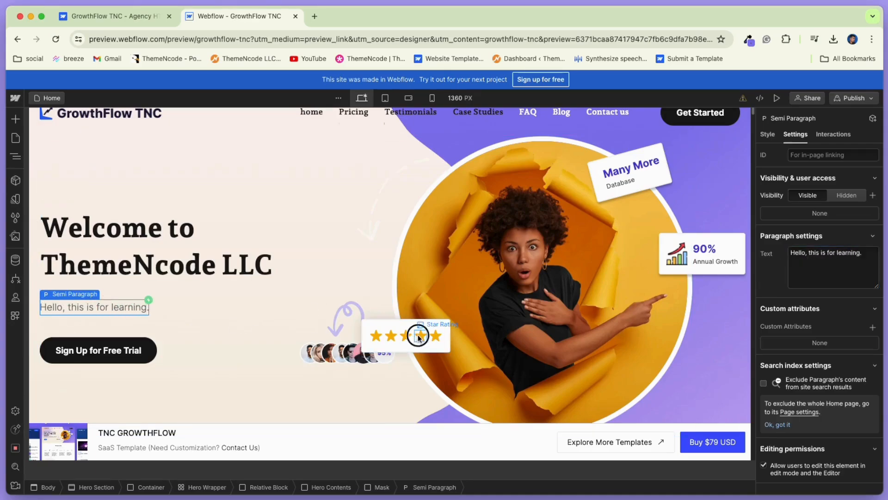
Review the image settings of a rating star and of a member avatar in the hero section.
{"action": "left_click", "coordinate": [418, 335]}
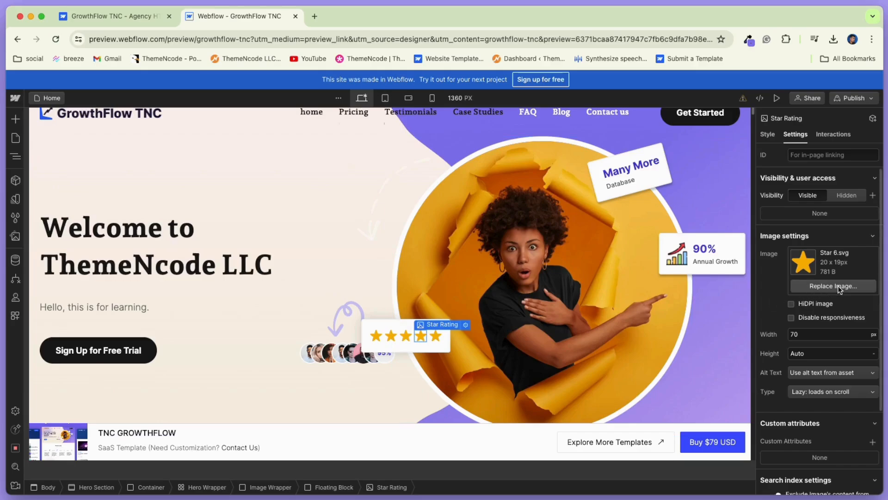
{"action": "left_click", "coordinate": [371, 364]}
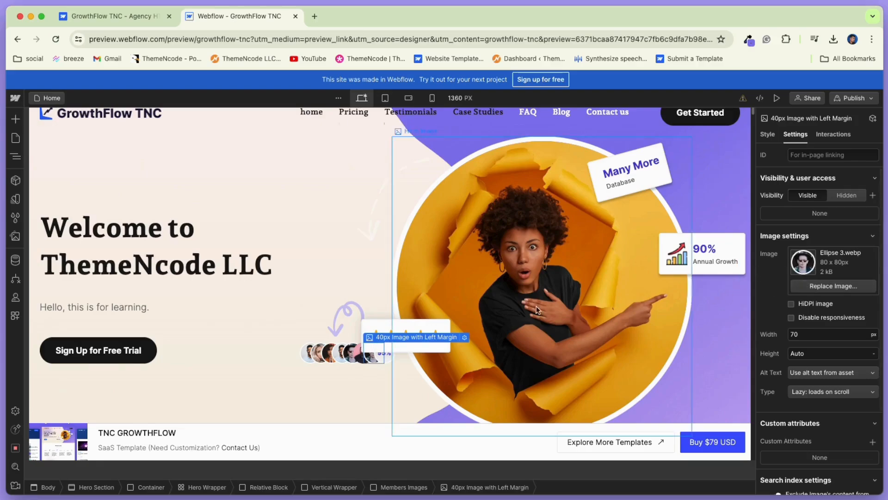
Change the hero sign-up button's text to "Click Here" and bring up its link settings.
{"action": "scroll", "coordinate": [436, 326], "scroll_direction": "down", "scroll_amount": 2}
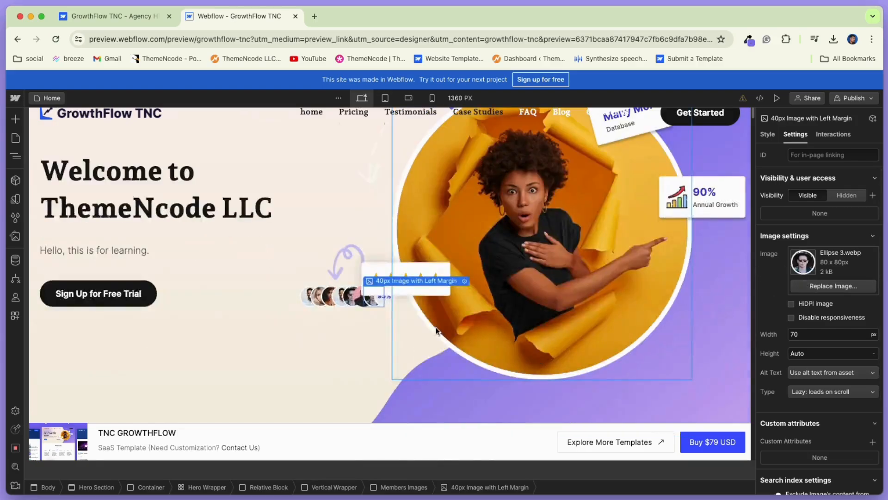
{"action": "left_click", "coordinate": [115, 293]}
{"action": "double_click", "coordinate": [116, 295]}
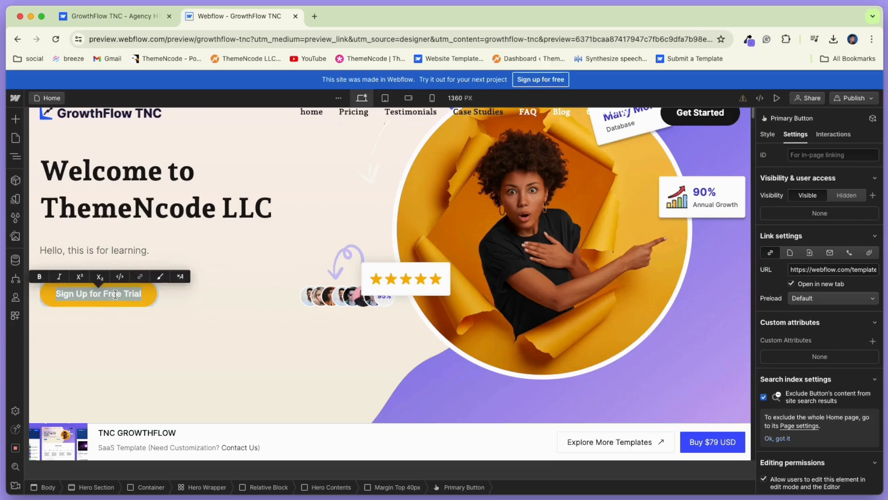
{"action": "key", "text": "BackSpace"}
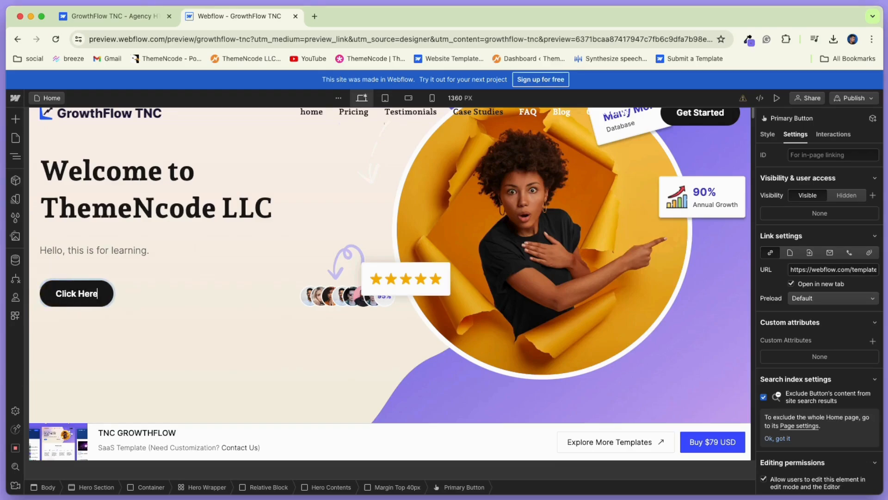
{"action": "left_click", "coordinate": [130, 318]}
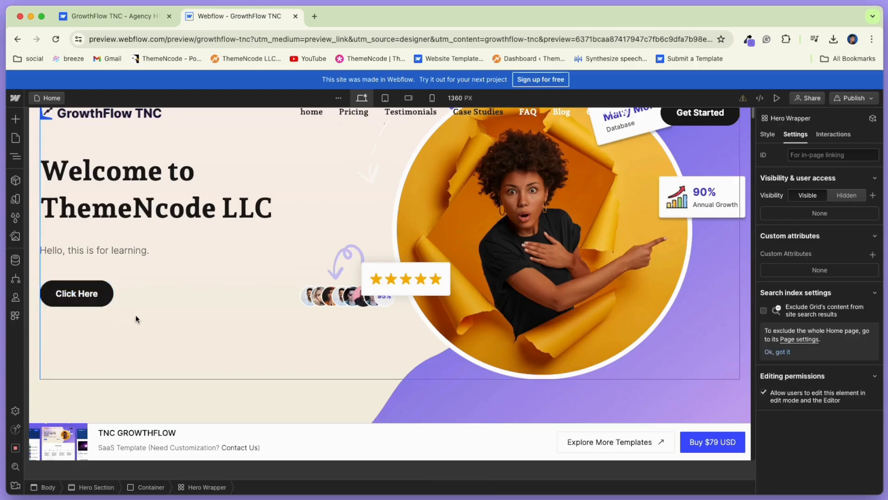
{"action": "left_click", "coordinate": [68, 292]}
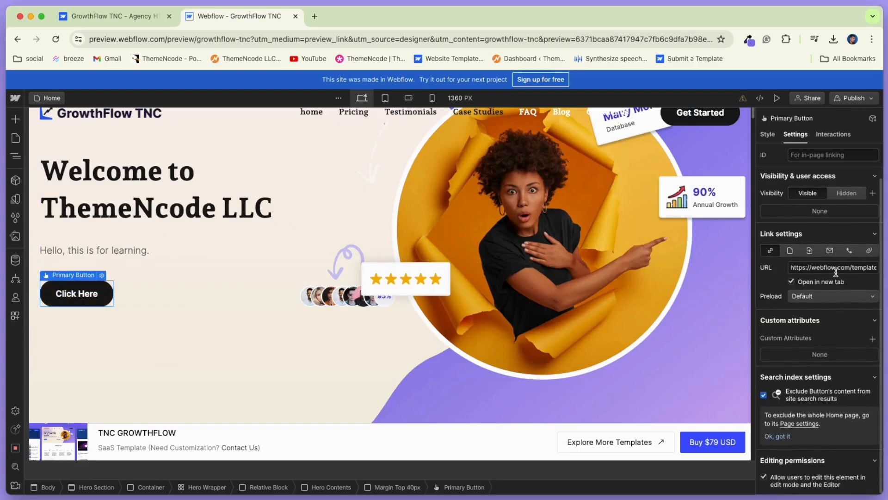
Review the image settings of the case study thumbnail and the blog thumbnails further down the home page.
{"action": "scroll", "coordinate": [356, 360], "scroll_direction": "down", "scroll_amount": 5}
{"action": "scroll", "coordinate": [357, 357], "scroll_direction": "down", "scroll_amount": 3}
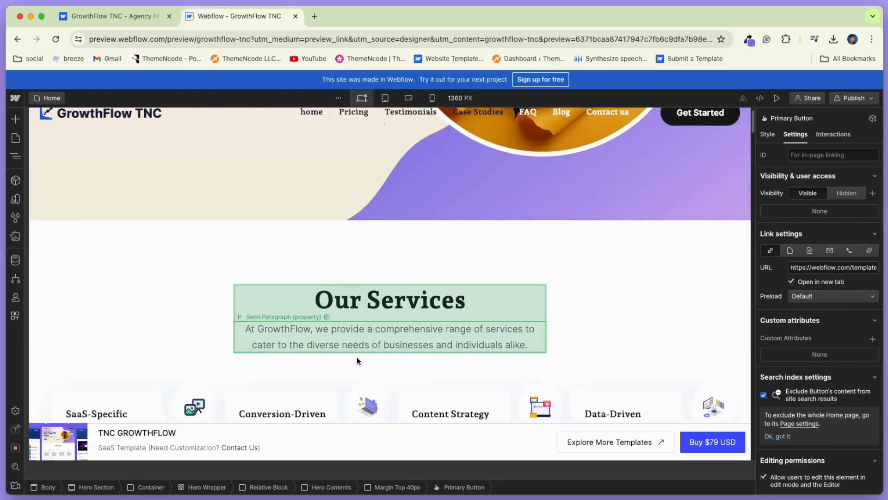
{"action": "left_click", "coordinate": [375, 218]}
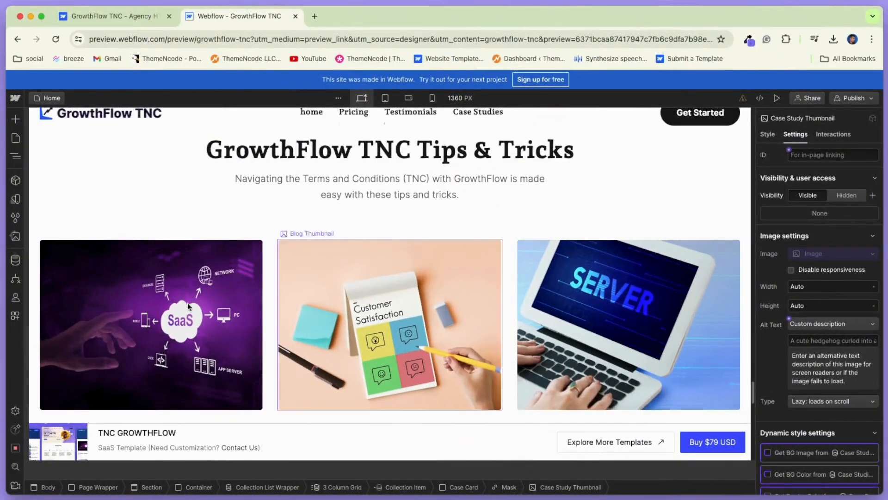
{"action": "left_click", "coordinate": [88, 329]}
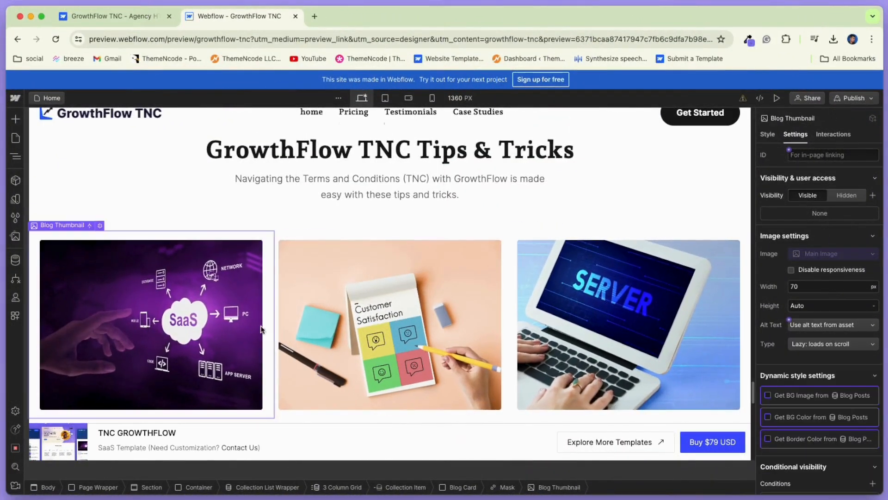
{"action": "scroll", "coordinate": [302, 321], "scroll_direction": "down", "scroll_amount": 2}
{"action": "left_click", "coordinate": [408, 296]}
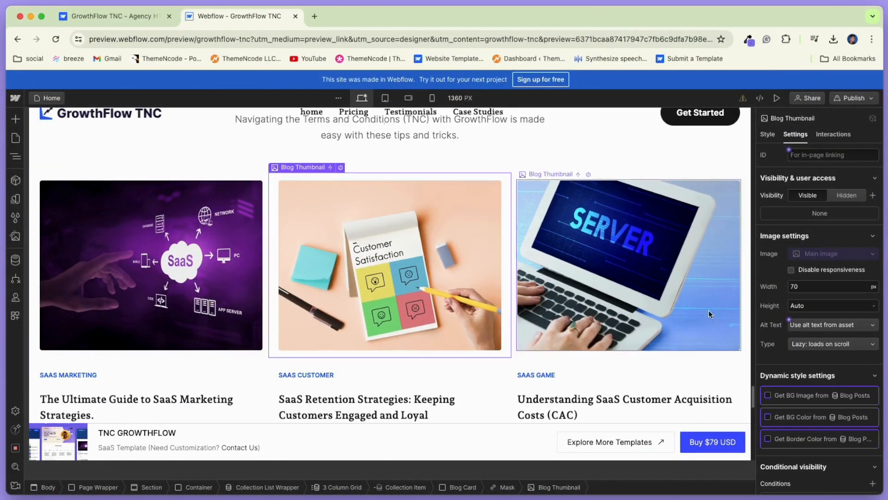
{"action": "left_click", "coordinate": [61, 275]}
Browse the Blog Posts, Tags, Blog Categories and Authors CMS collections, and return to the page canvas.
{"action": "left_click", "coordinate": [16, 260]}
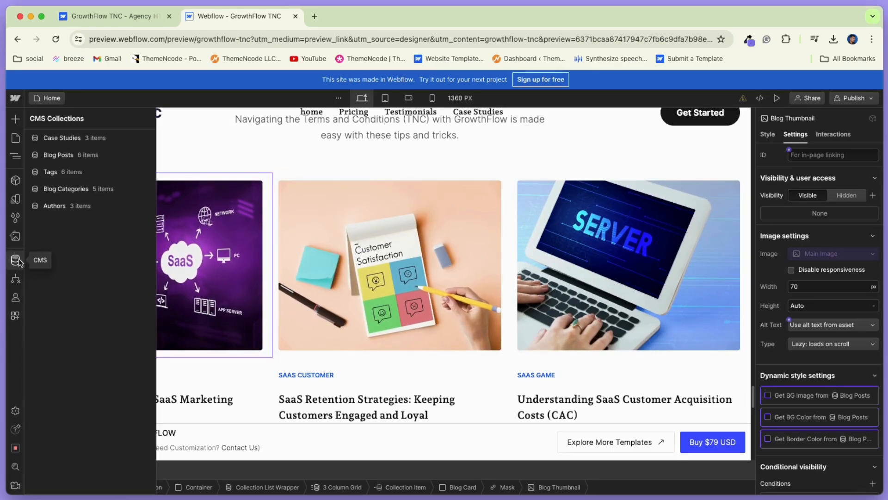
{"action": "left_click", "coordinate": [54, 155]}
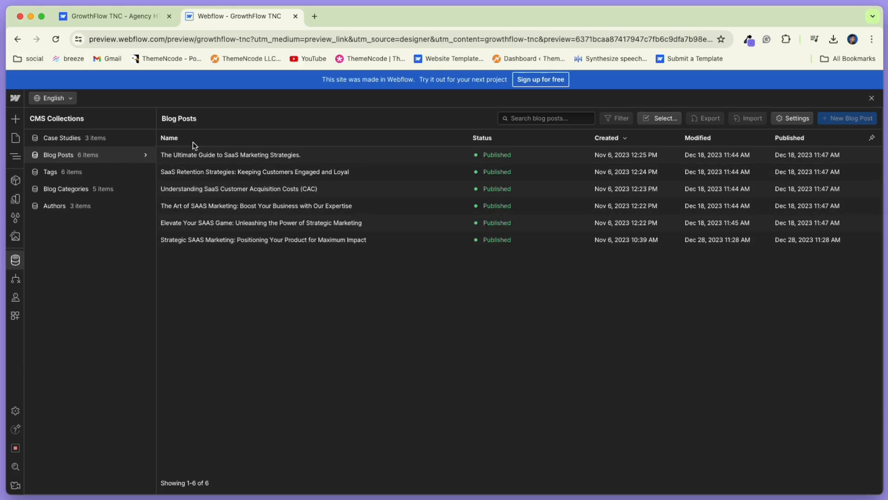
{"action": "left_click", "coordinate": [69, 173]}
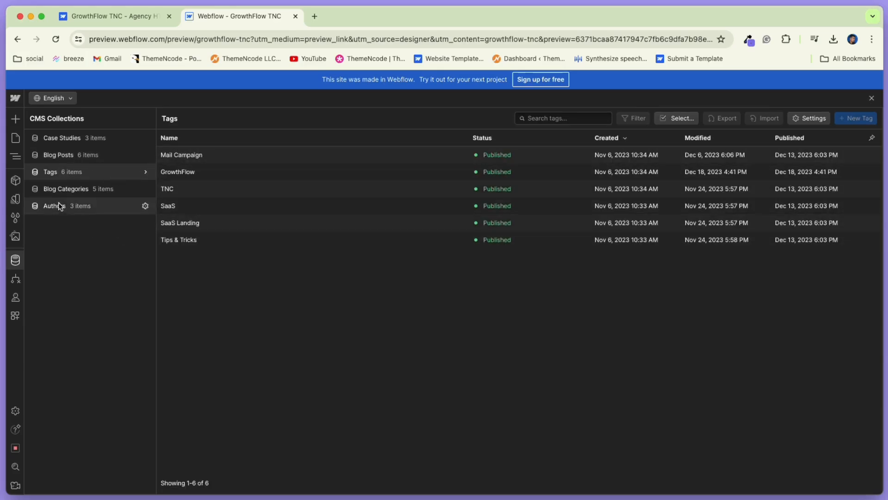
{"action": "left_click", "coordinate": [65, 190]}
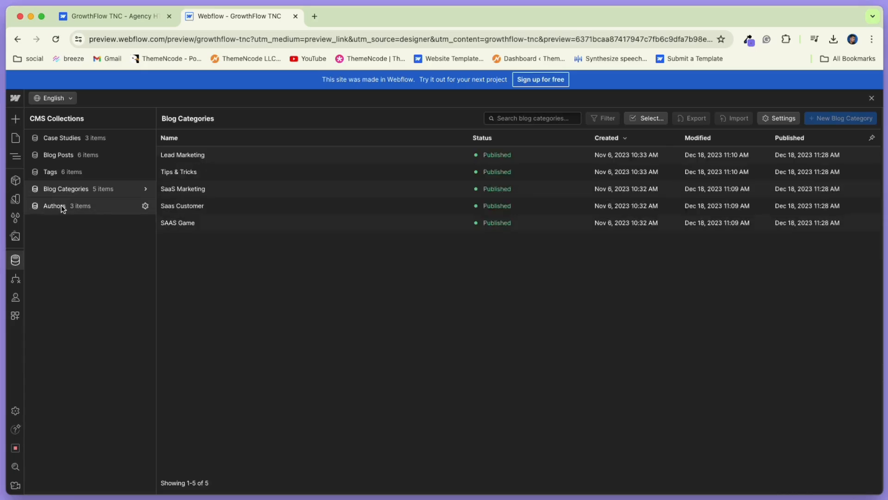
{"action": "left_click", "coordinate": [62, 207]}
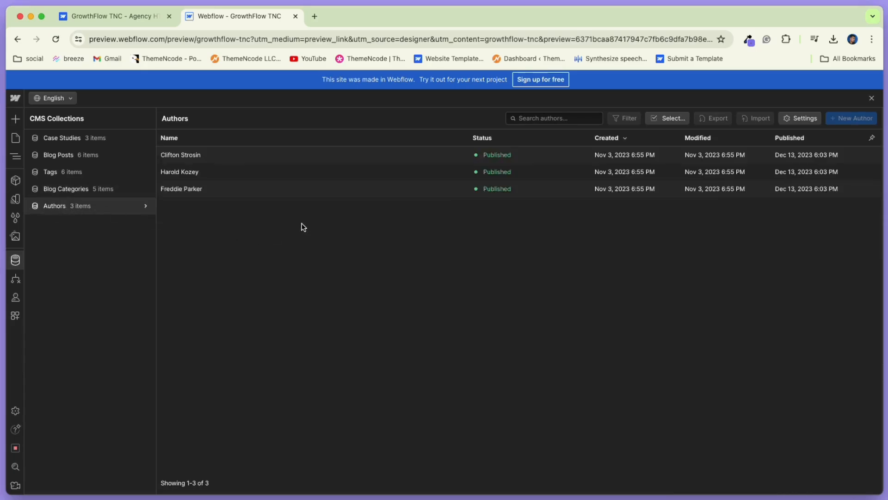
{"action": "left_click", "coordinate": [872, 100]}
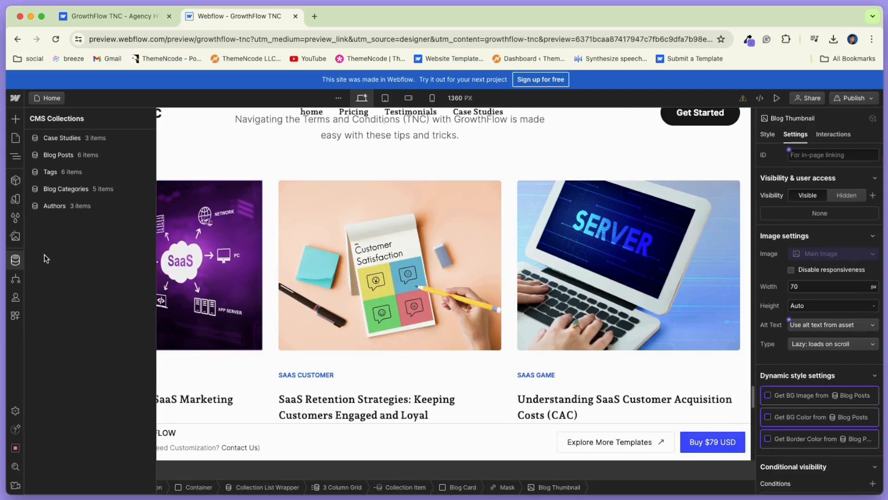
Open the Footer component and review its logo's image settings and the replacement image assets, leaving the logo as it is.
{"action": "scroll", "coordinate": [407, 273], "scroll_direction": "down", "scroll_amount": 5}
{"action": "scroll", "coordinate": [407, 274], "scroll_direction": "down", "scroll_amount": 10}
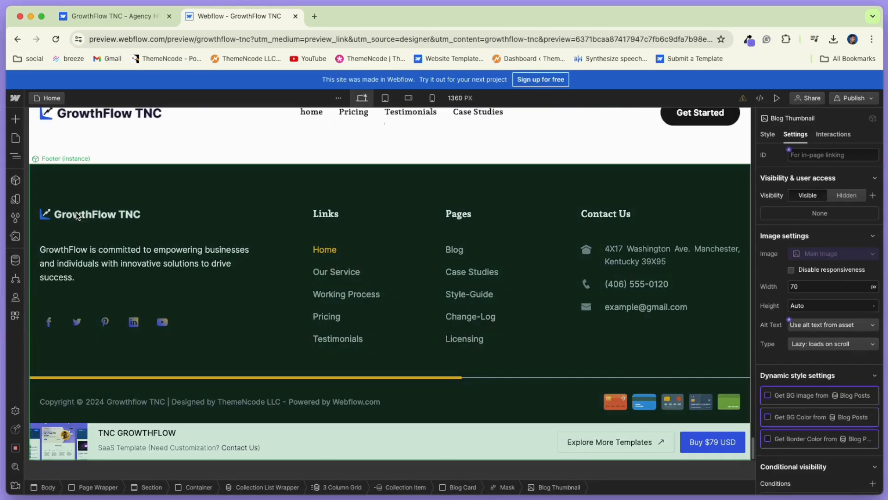
{"action": "double_click", "coordinate": [76, 212]}
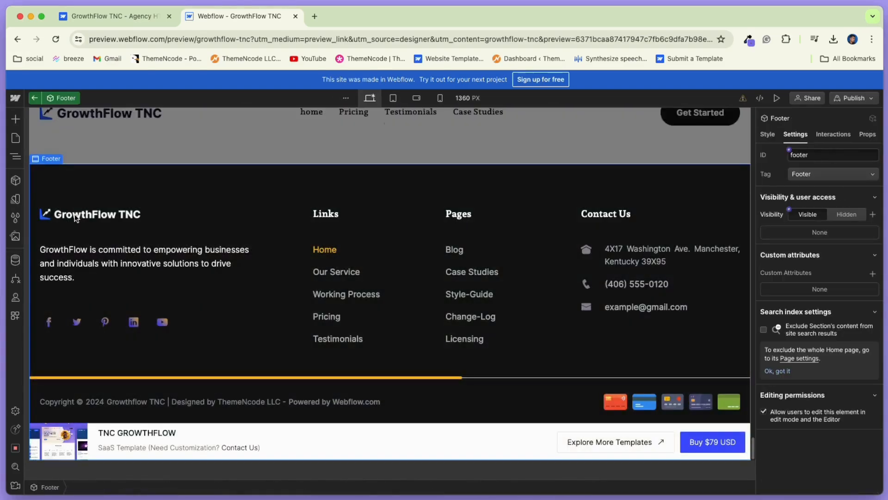
{"action": "double_click", "coordinate": [76, 214]}
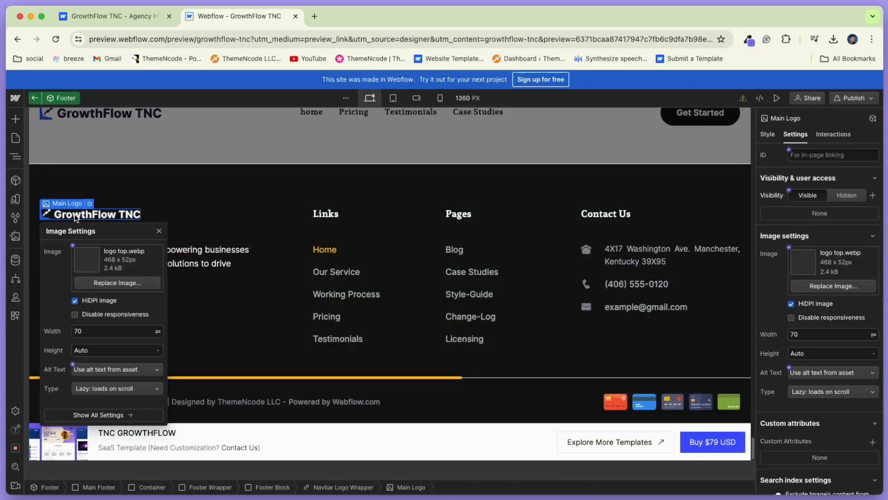
{"action": "left_click", "coordinate": [121, 283]}
{"action": "left_click", "coordinate": [119, 281]}
{"action": "key", "text": "super+z"}
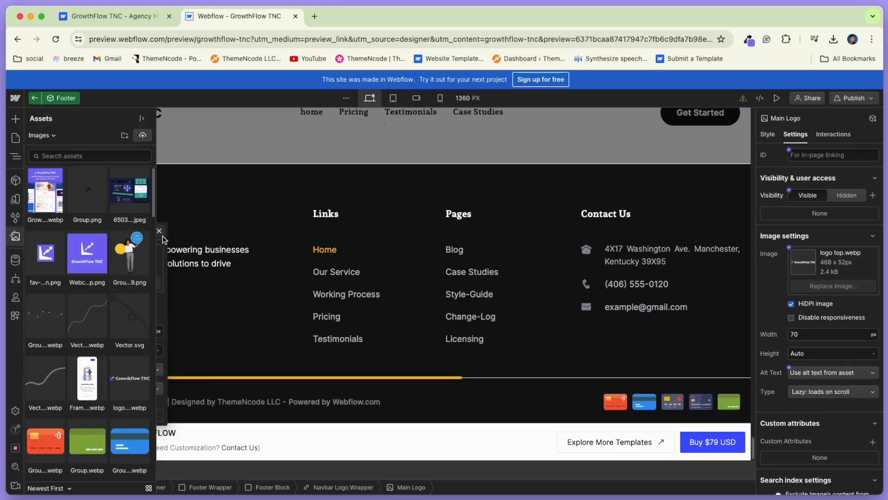
{"action": "left_click", "coordinate": [159, 231]}
{"action": "left_click", "coordinate": [188, 217]}
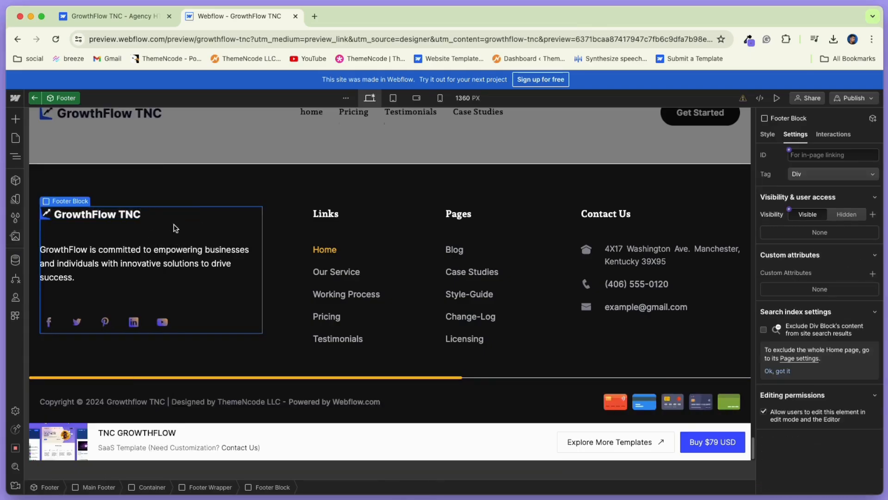
Review the footer paragraph's text settings and the link settings of the social media icons below it.
{"action": "left_click", "coordinate": [111, 264]}
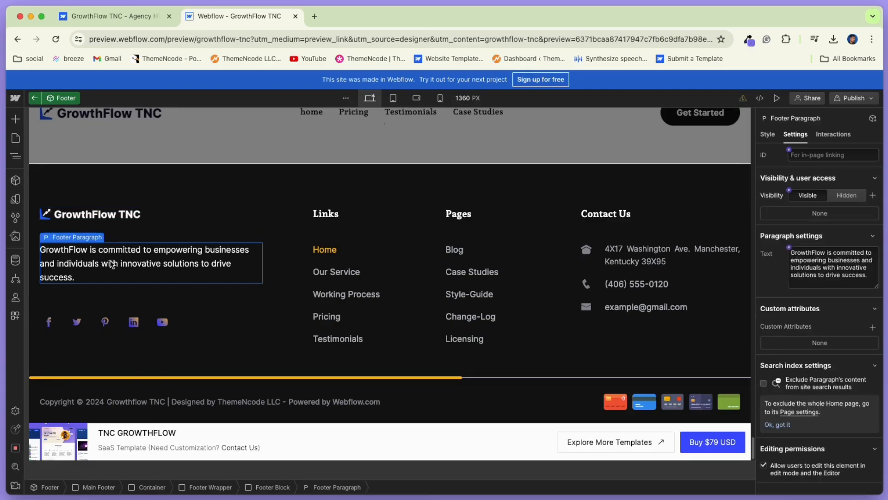
{"action": "left_click", "coordinate": [53, 320]}
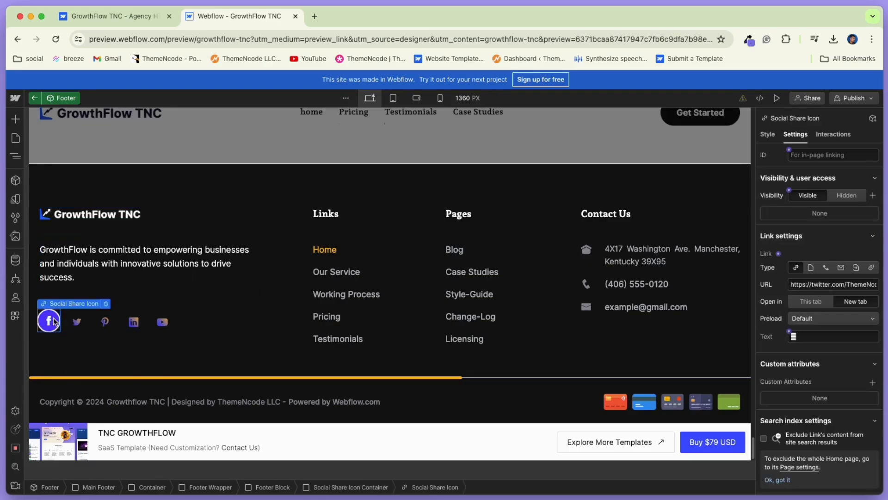
{"action": "left_click", "coordinate": [76, 322]}
{"action": "left_click", "coordinate": [104, 324]}
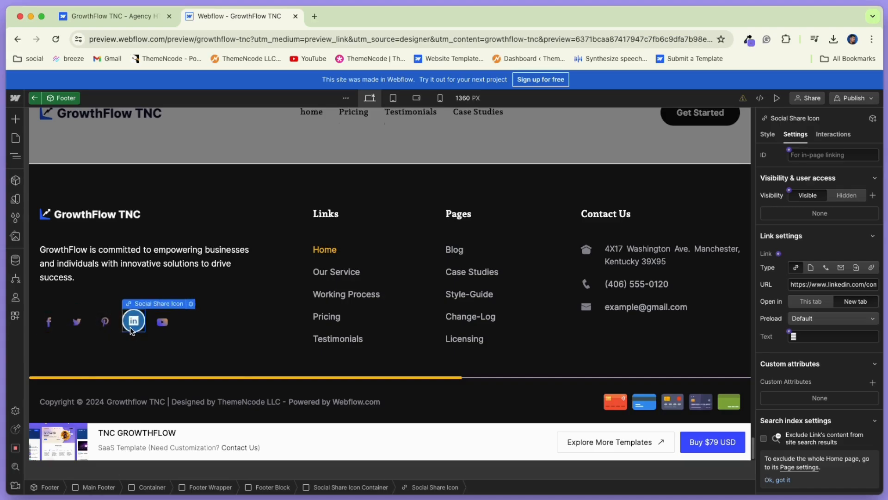